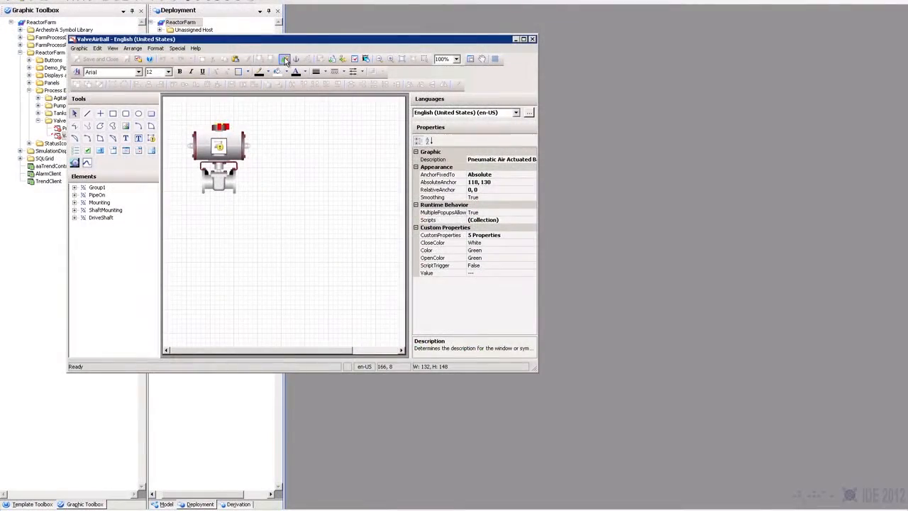
Embed LightTriangleYellow1 from Rectangular & Triangular Lights just left of the ValveAirBall valve.
left_click(286, 60)
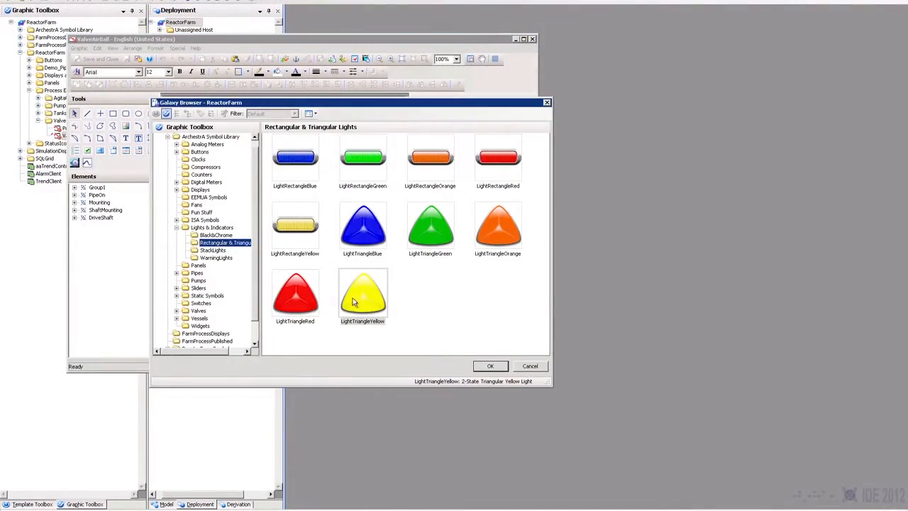
double_click(352, 301)
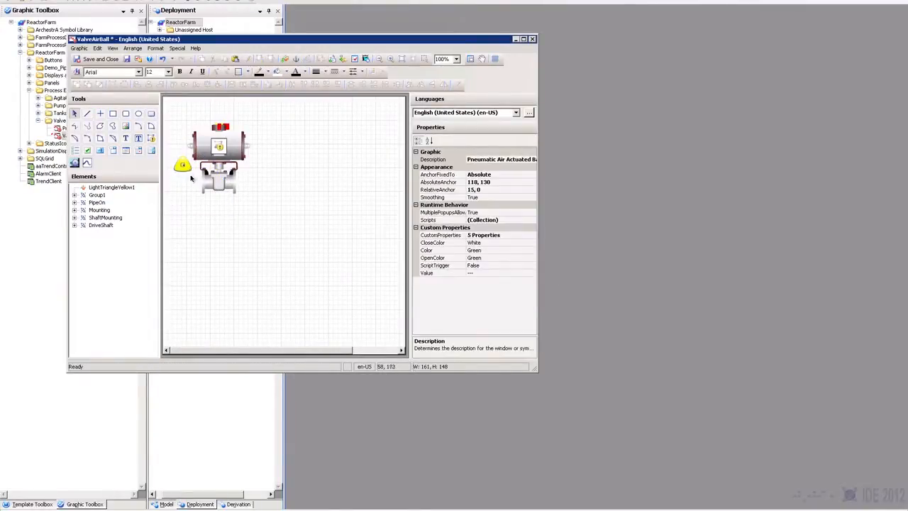